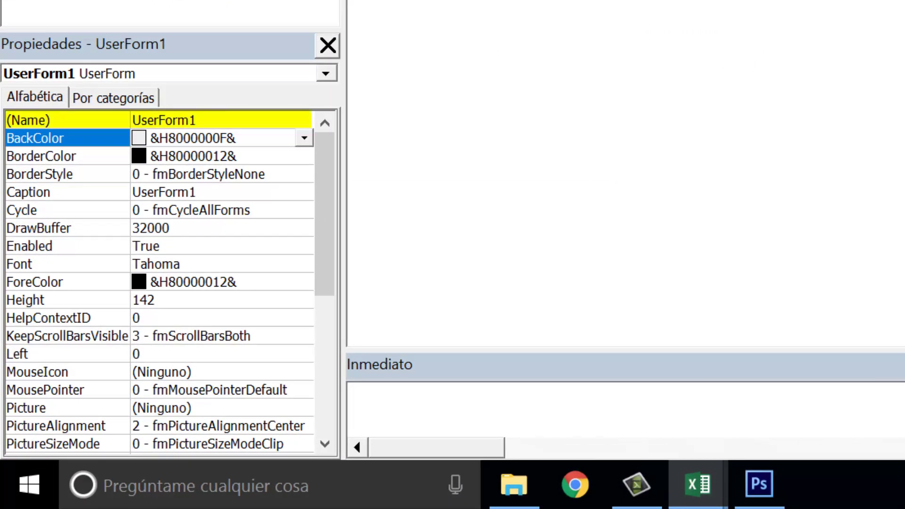
# Rename the UserForm to canalesexcel through its (Name) property
pyautogui.press('Up')
pyautogui.write('canalesexcel')
pyautogui.press('Return')
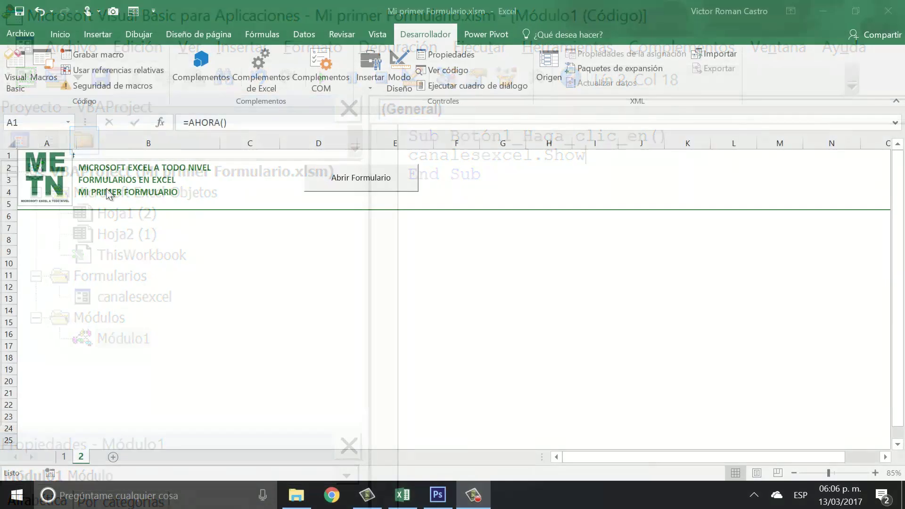
# Select cell B4 and run the Abrir Formulario macro to test that the form opens
pyautogui.click(107, 188)
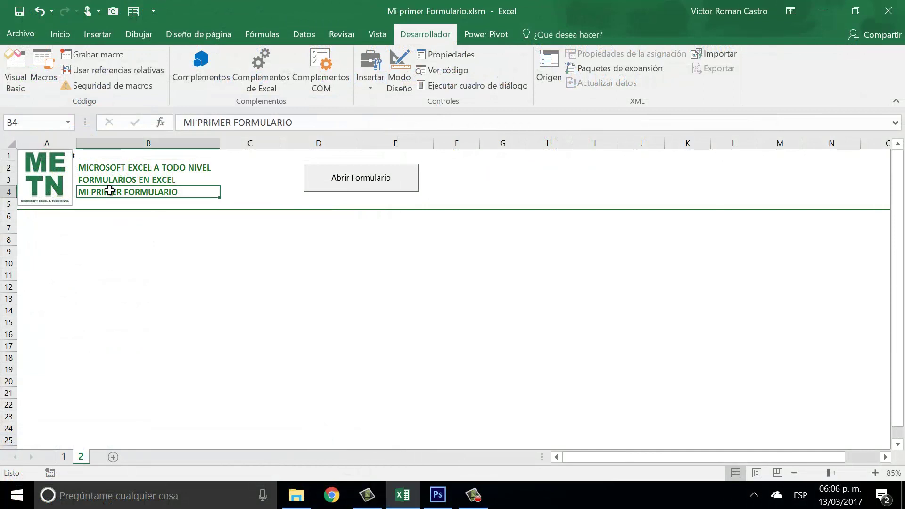
pyautogui.click(340, 178)
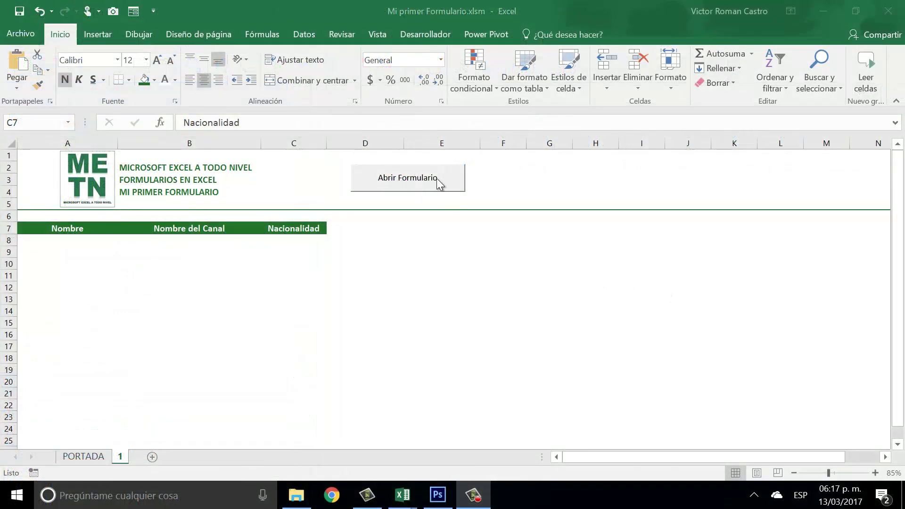
# Open the form, enter a person's name, channel Exceleinfo and nationality México, and move it aside
pyautogui.click(436, 179)
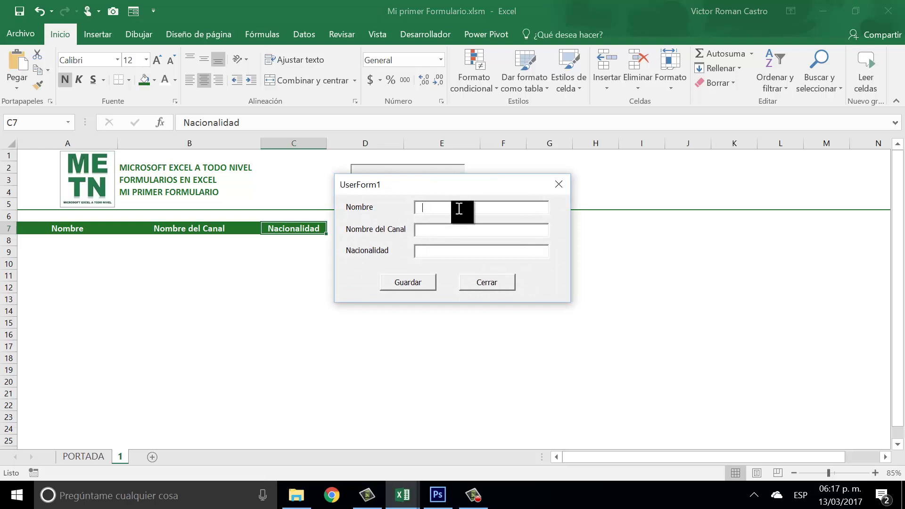
pyautogui.write('Sergio Alejandr')
pyautogui.write('o Campos')
pyautogui.write('Ex')
pyautogui.write('celeinfo')
pyautogui.write('M')
pyautogui.write('éx')
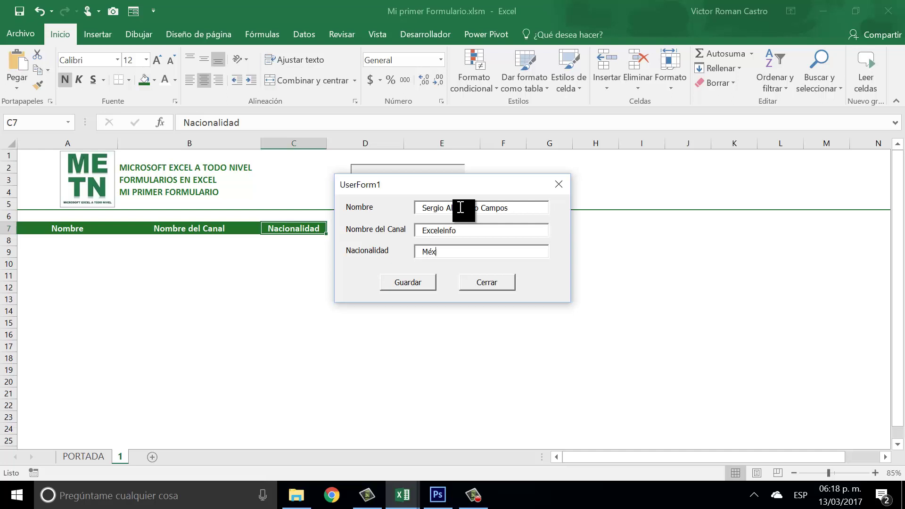
pyautogui.write('ico')
pyautogui.moveTo(458, 185); pyautogui.dragTo(561, 197)
# Save the entry into row 8, then write Unload Me as the cerrar_Click code
pyautogui.click(517, 294)
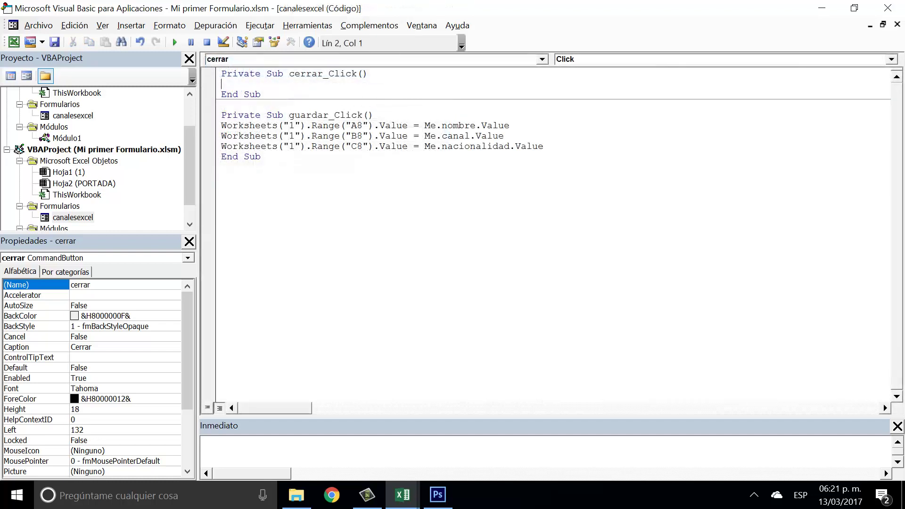
pyautogui.write('Unload Me')
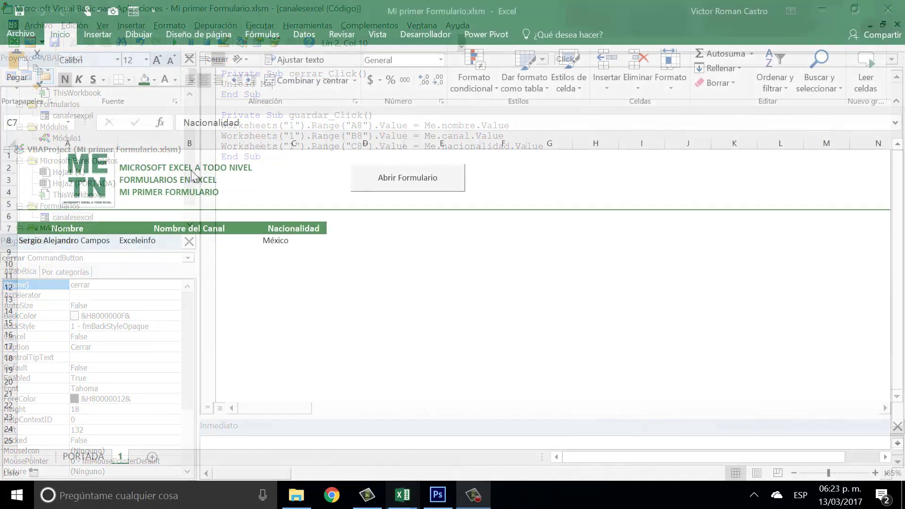
# Reopen the form and enter a person's name, channel Excel y Mas and nationality El salvador
pyautogui.click(182, 168)
pyautogui.click(430, 178)
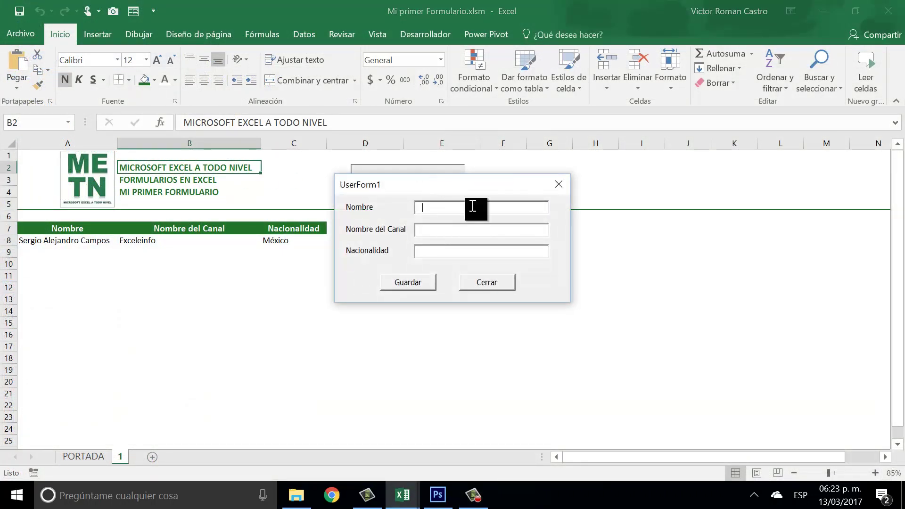
pyautogui.write('Otto Ja')
pyautogui.write('vier G…')
pyautogui.write('oinzalez')
pyautogui.click(520, 233)
pyautogui.write('Exc')
pyautogui.write('el y Mas')
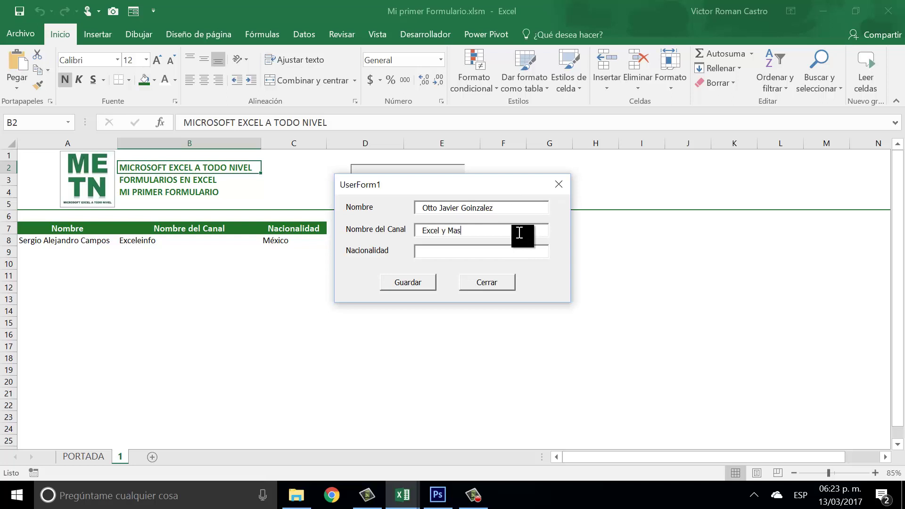
pyautogui.click(491, 252)
pyautogui.write('El salvador')
# Save the new entry into row 8 and close the form
pyautogui.click(408, 283)
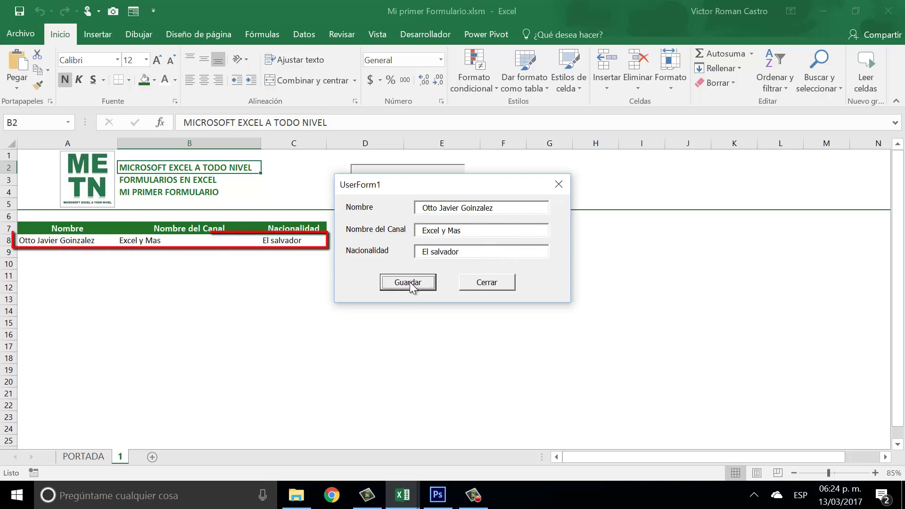
pyautogui.moveTo(480, 185); pyautogui.dragTo(549, 191)
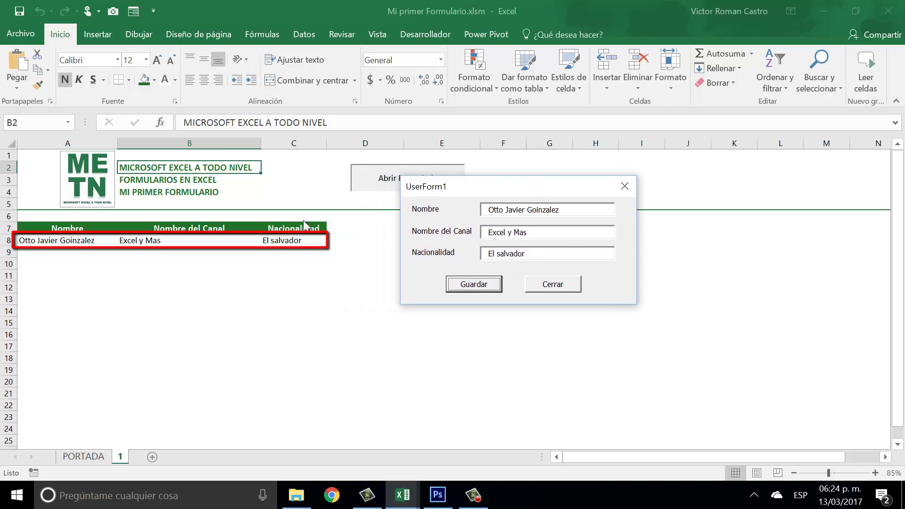
pyautogui.click(566, 282)
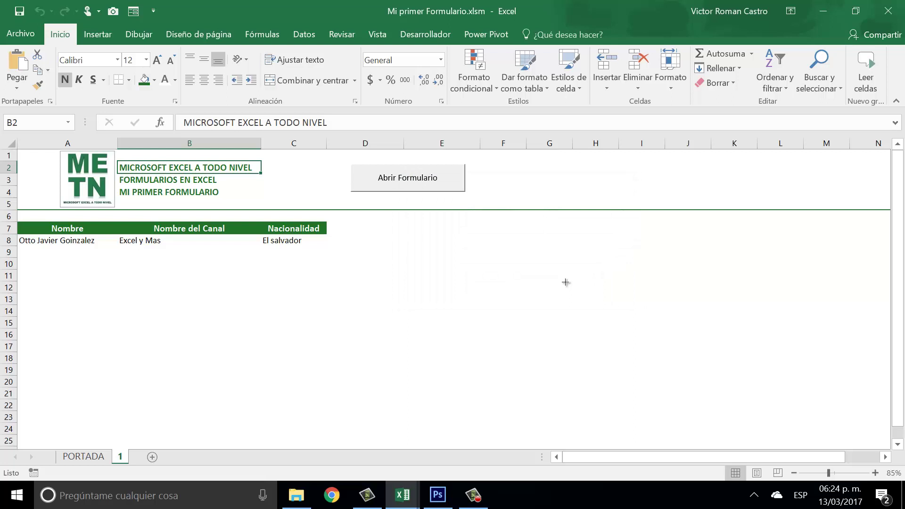